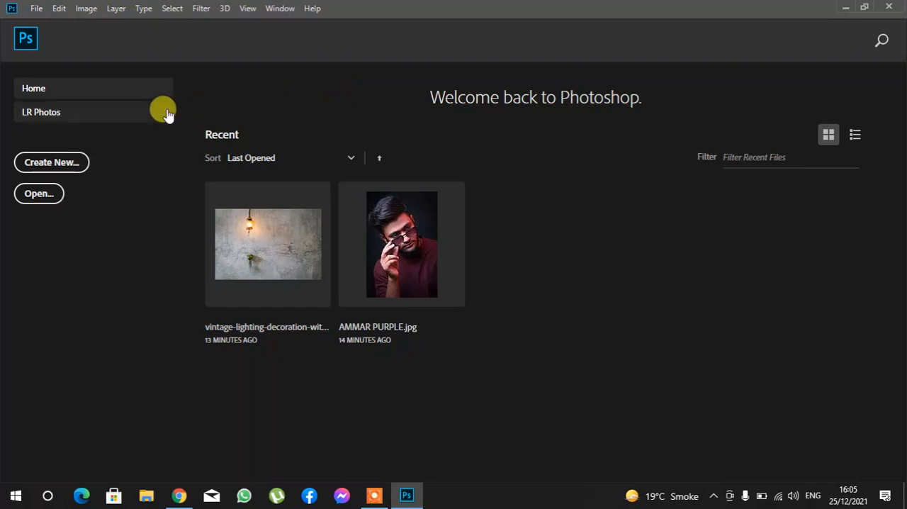
click(163, 111)
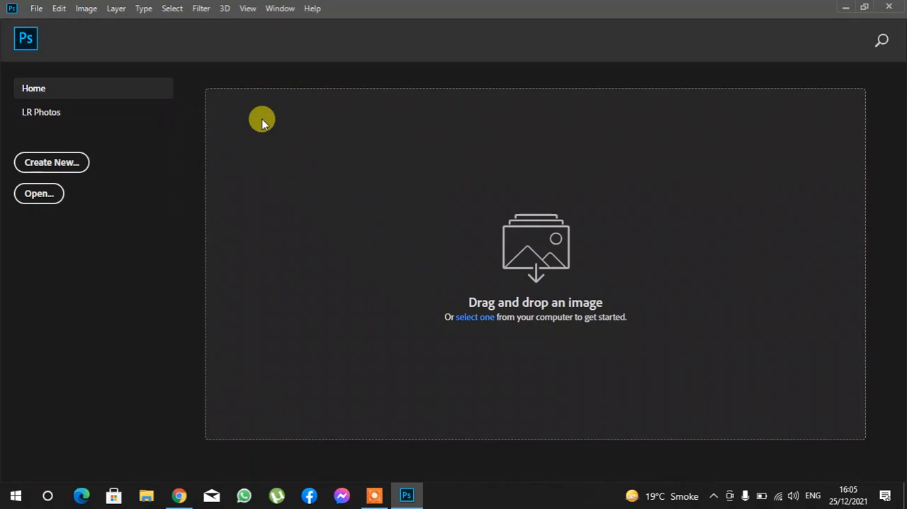
click(37, 9)
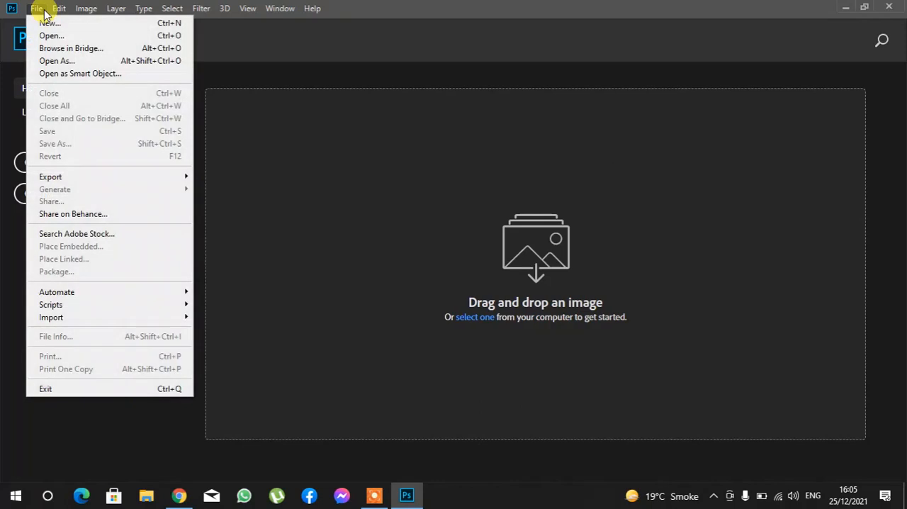
click(60, 35)
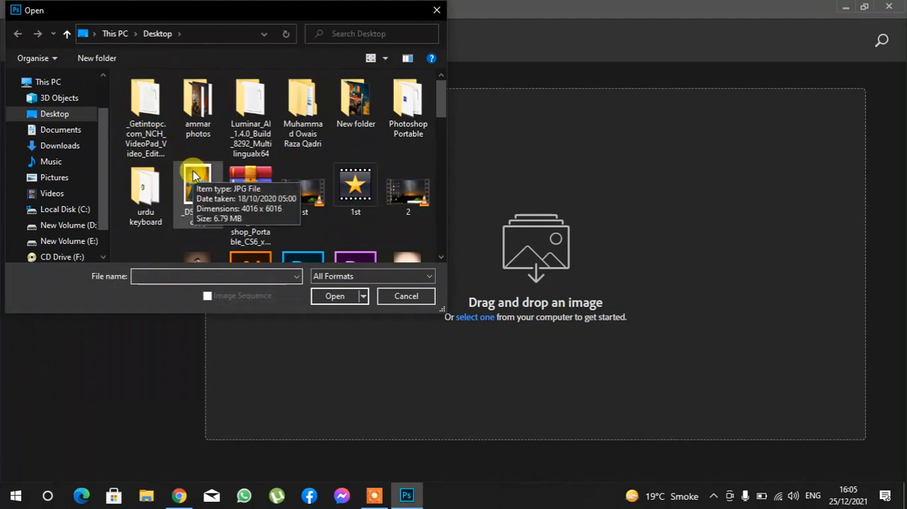
click(193, 177)
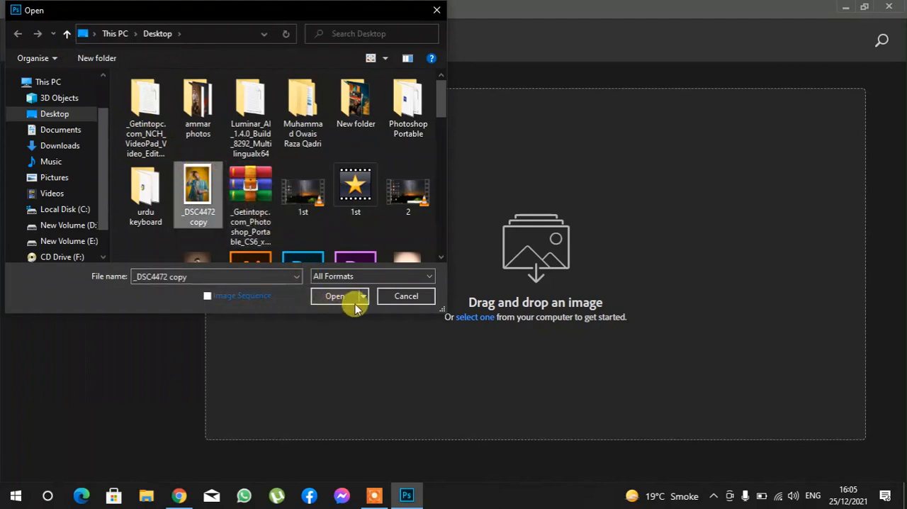
click(404, 296)
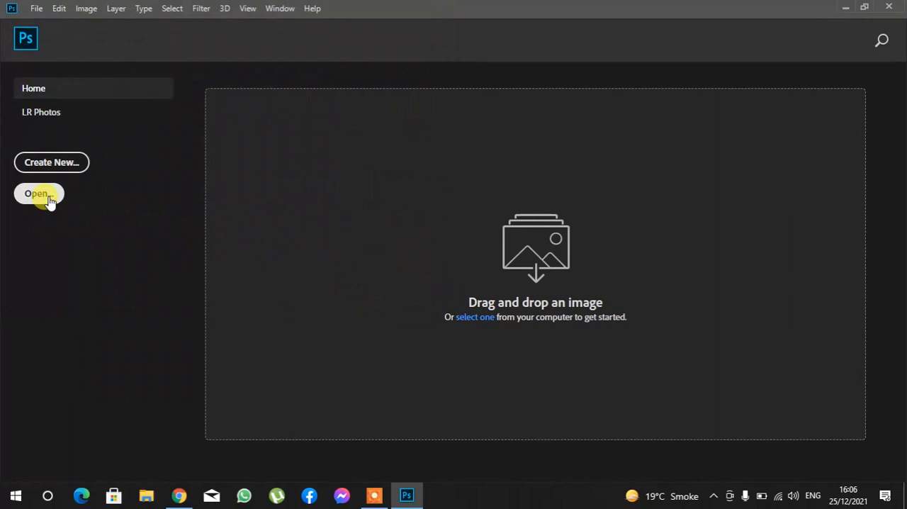
click(49, 201)
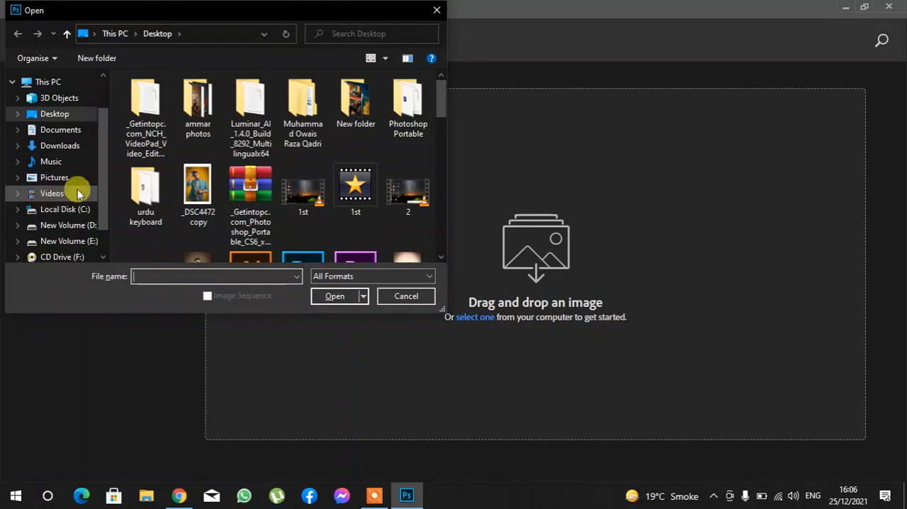
click(416, 297)
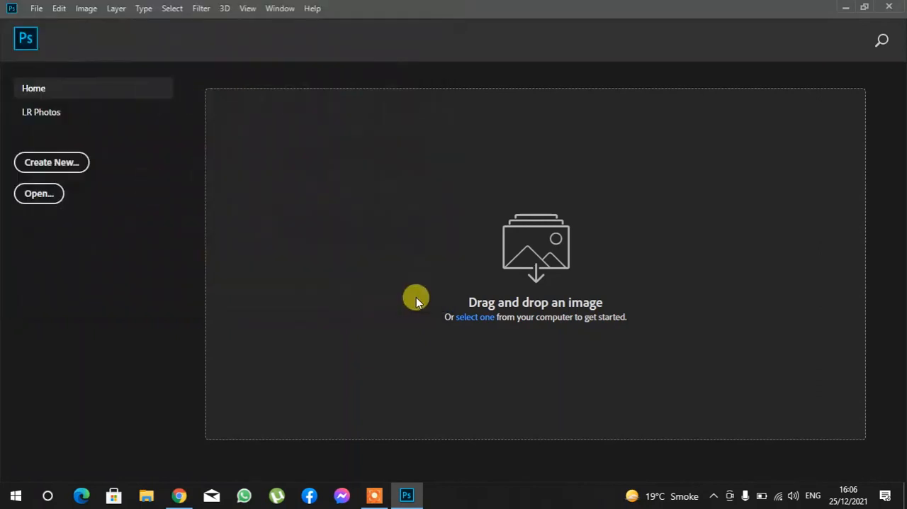
- Open the portrait photo whose file name ends in PURPLE by bringing it in from the desktop
click(850, 6)
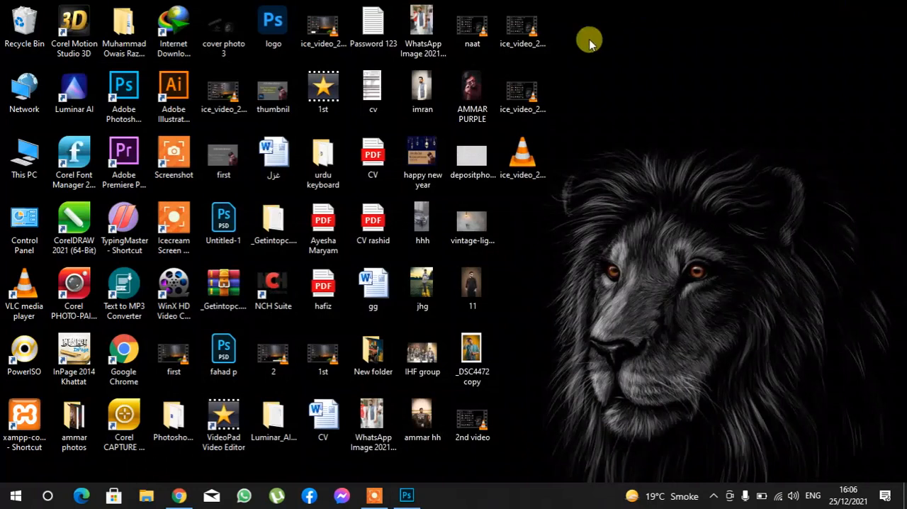
drag(473, 114, 365, 239)
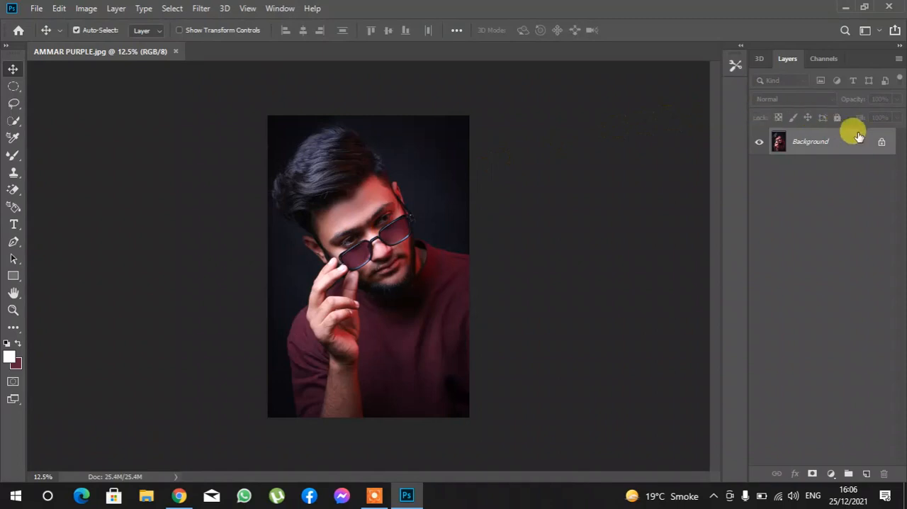
- Unlock the portrait's background layer and select the man with Select Subject
click(879, 143)
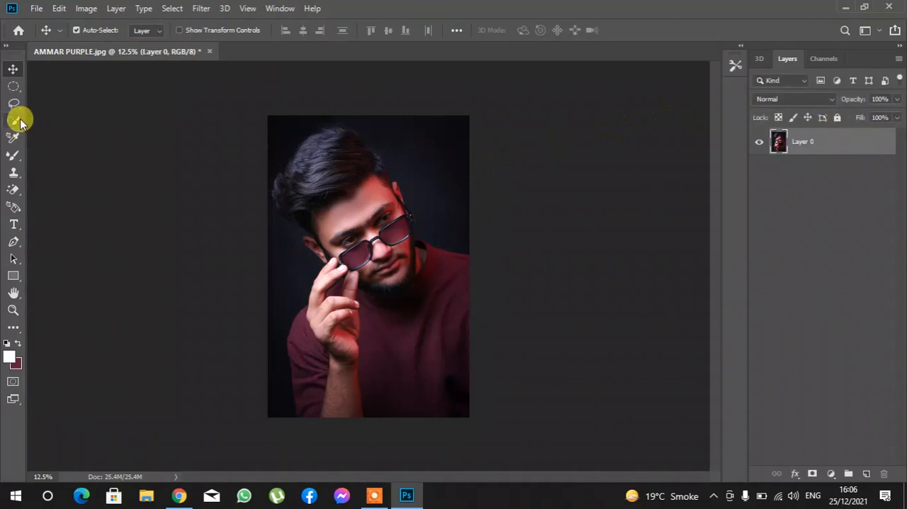
click(20, 123)
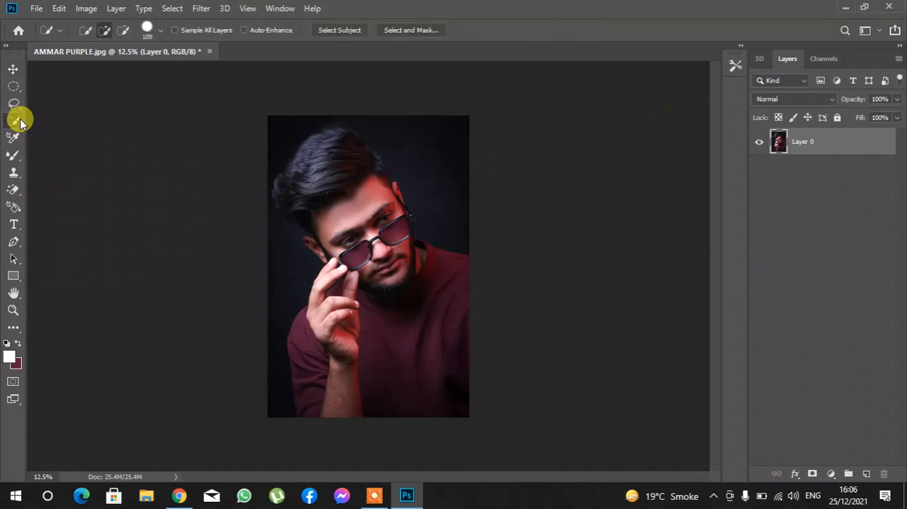
click(336, 31)
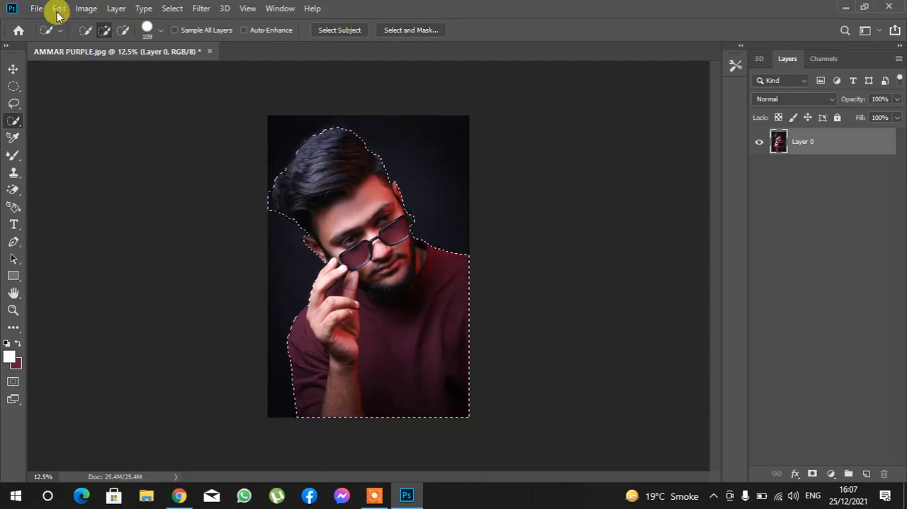
- Open the vintage-lighting-decoration-with-plant-cement-wall image from the Desktop folder and unlock its background layer
click(35, 9)
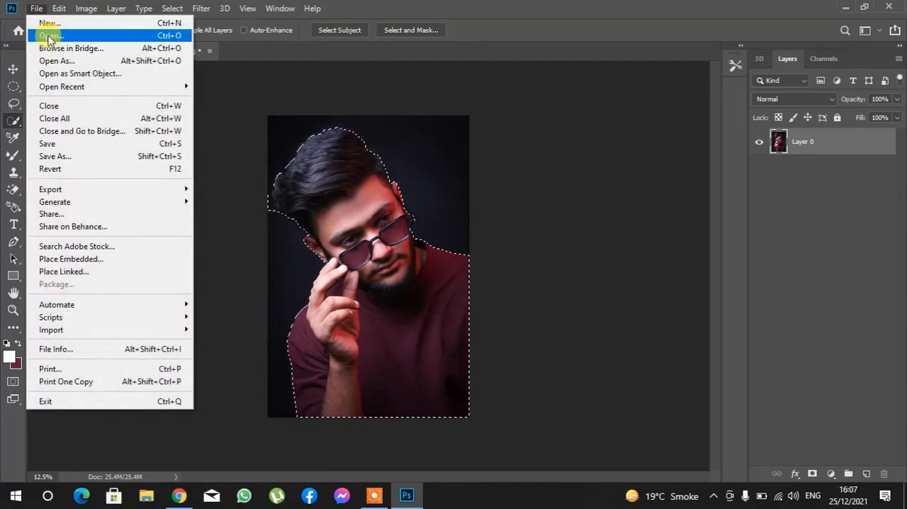
click(50, 37)
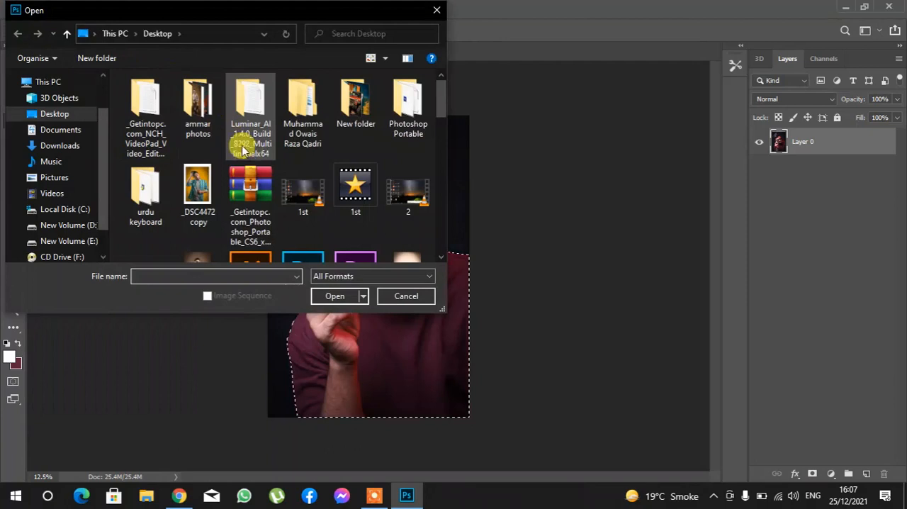
click(293, 178)
key(Down)
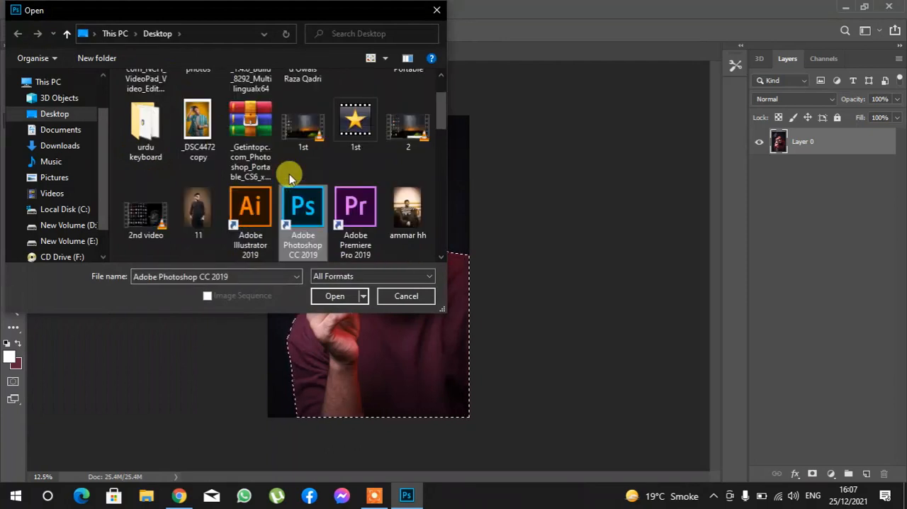
key(Down)
key(Down)
key(Down)
key(Down)
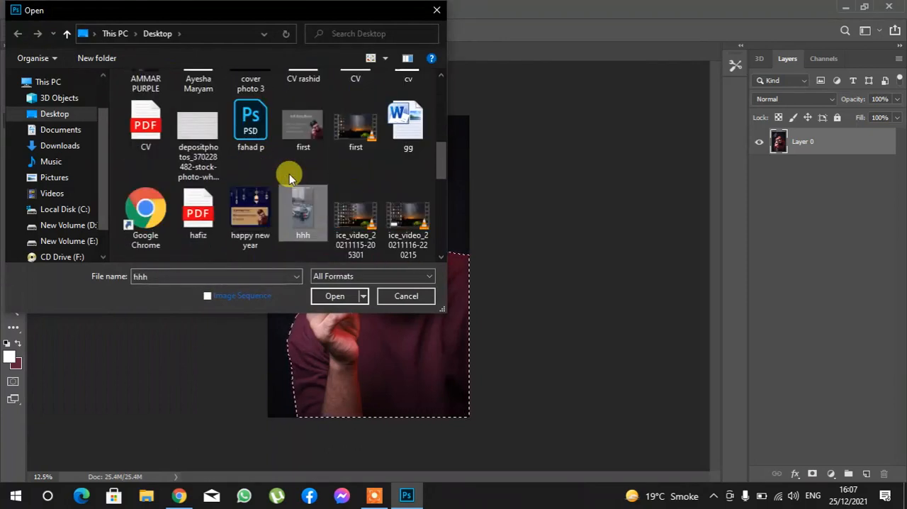
key(Down)
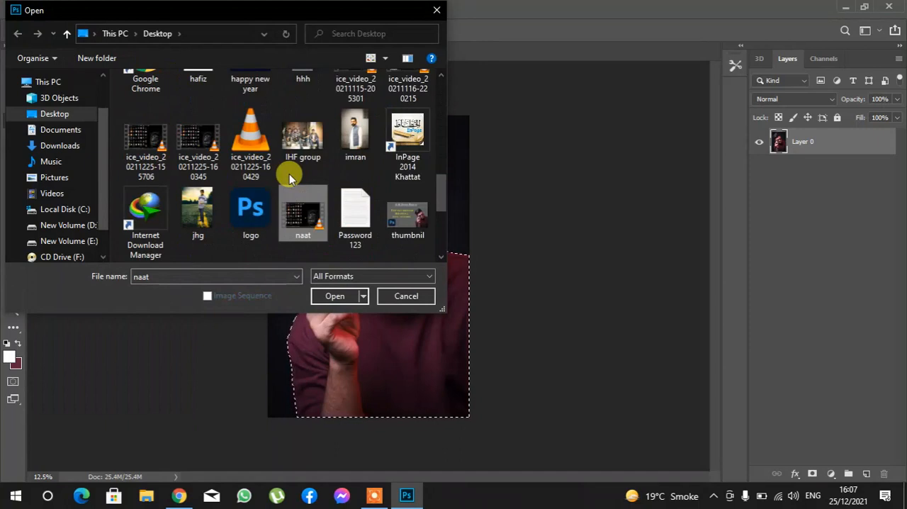
key(Down)
key(Left)
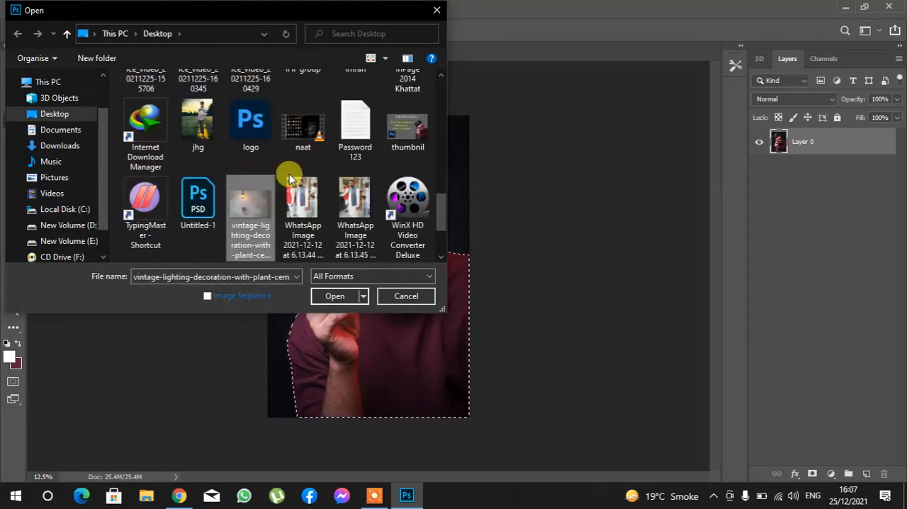
key(Return)
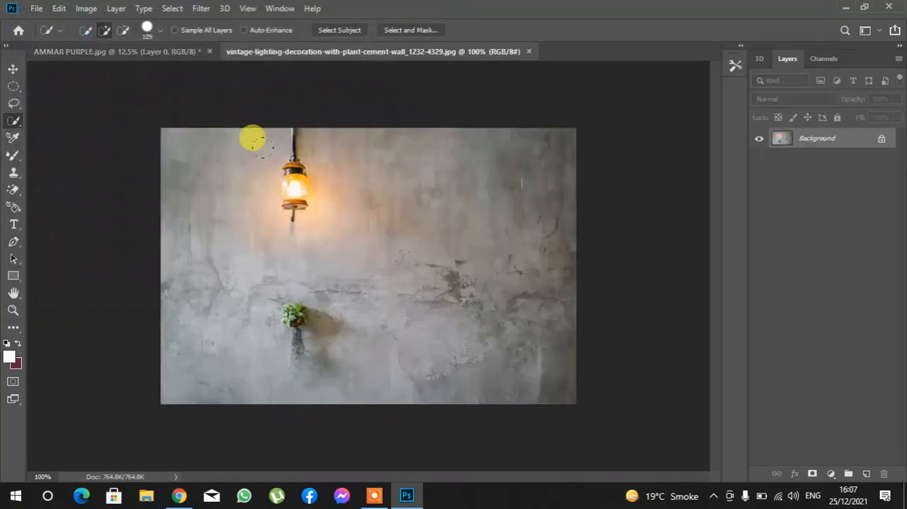
click(881, 140)
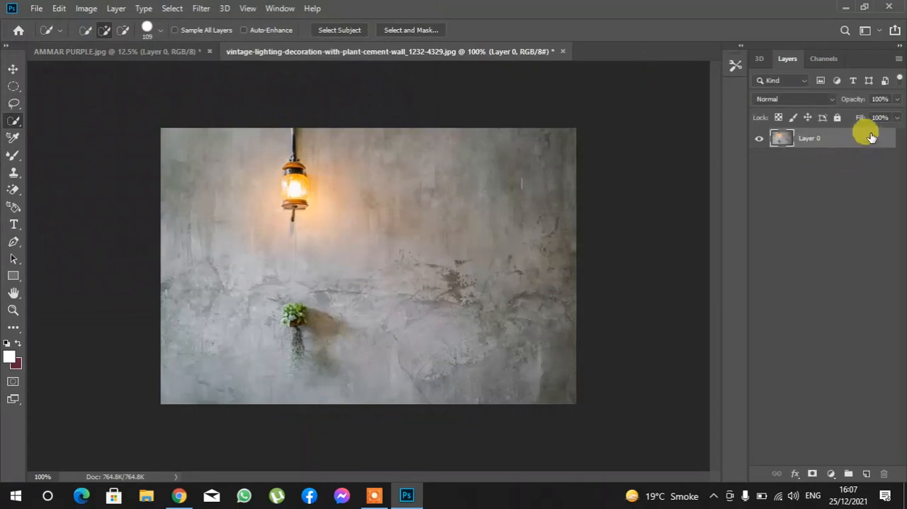
- Move the selected man from the portrait document into the cement wall document with the Move tool
click(183, 53)
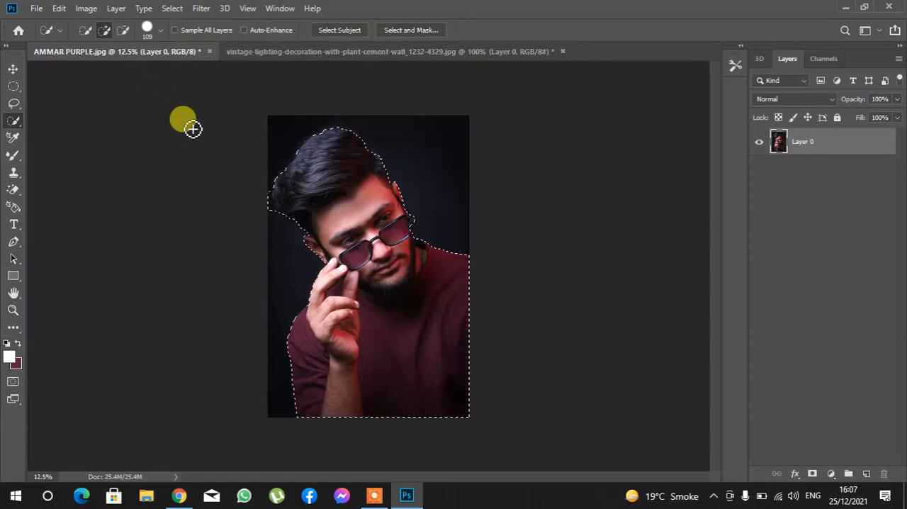
click(13, 68)
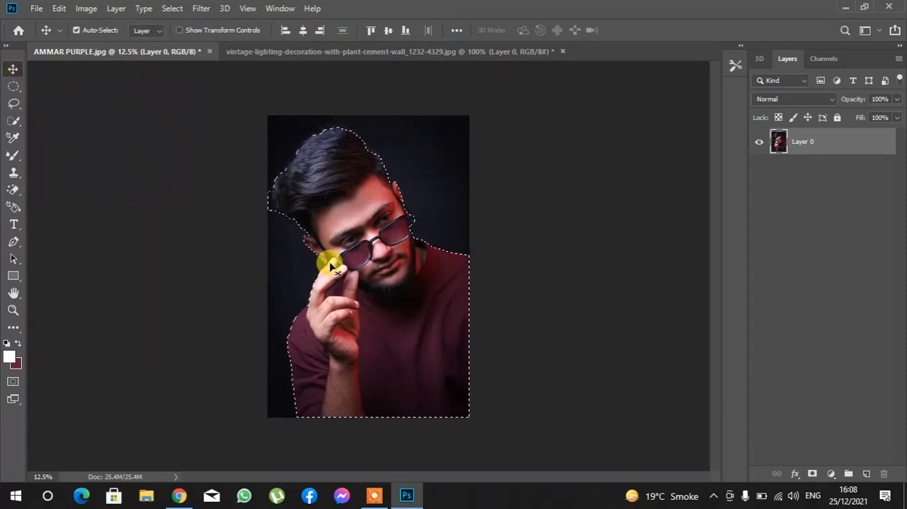
drag(393, 290, 376, 272)
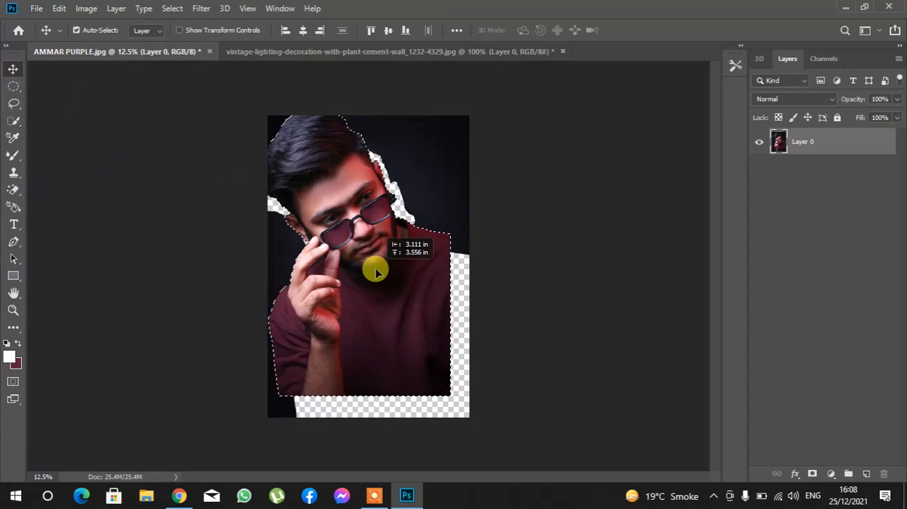
drag(376, 272, 408, 266)
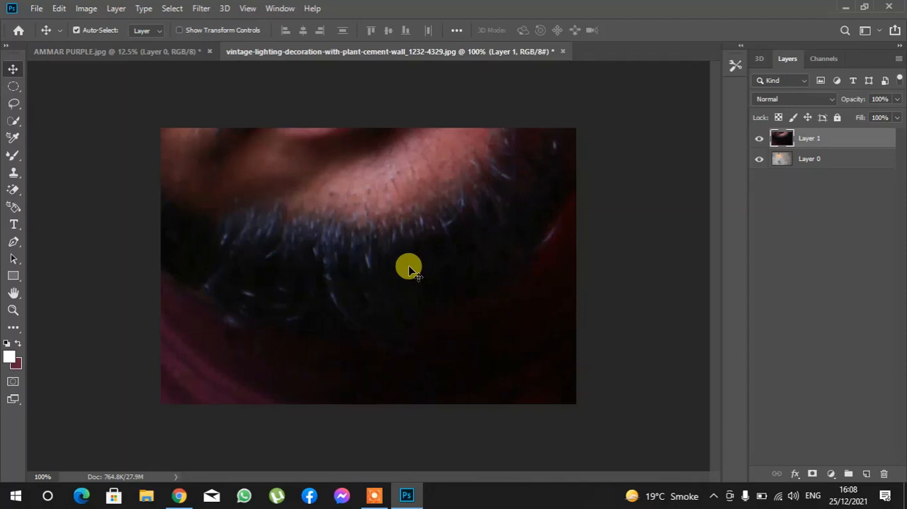
- Scale the man's layer proportionally to about 10.16% and place him in the lower-right corner of the wall image
key(ctrl)
key(ctrl+t)
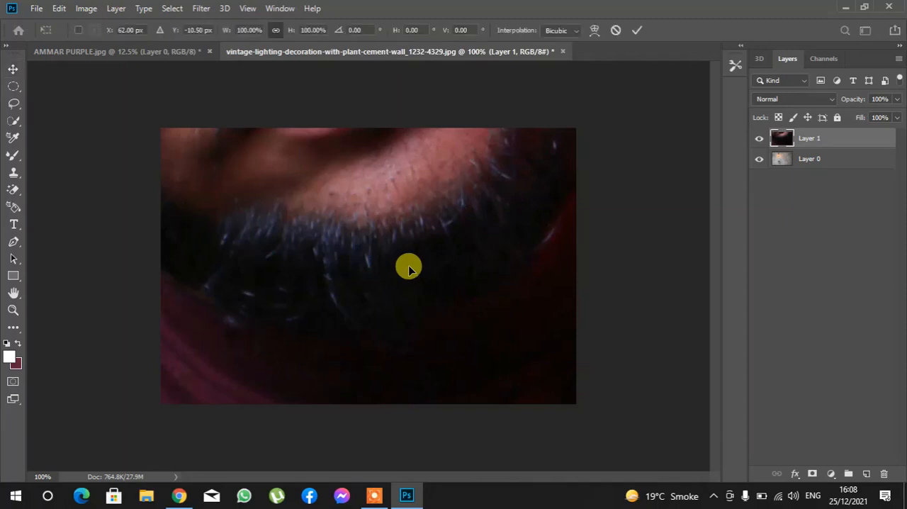
drag(527, 227, 167, 259)
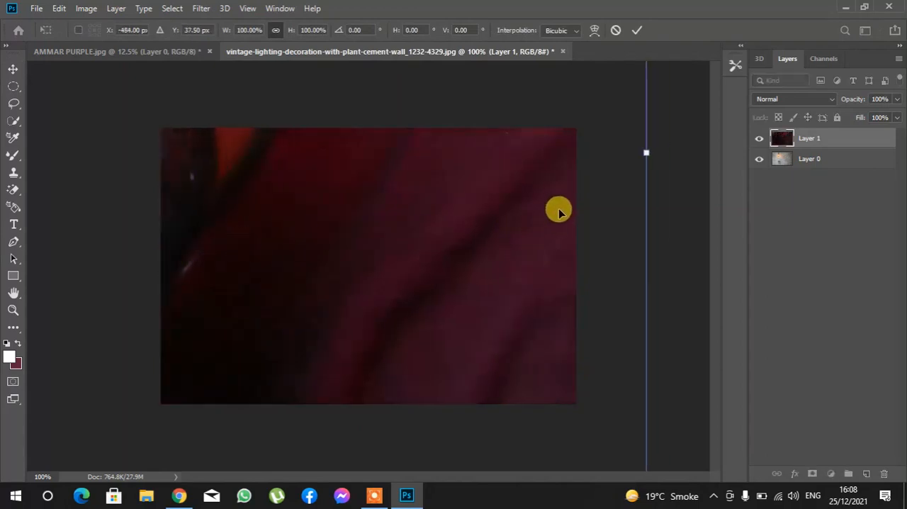
drag(645, 150, 186, 316)
drag(112, 226, 453, 290)
drag(522, 219, 151, 268)
drag(83, 235, 500, 285)
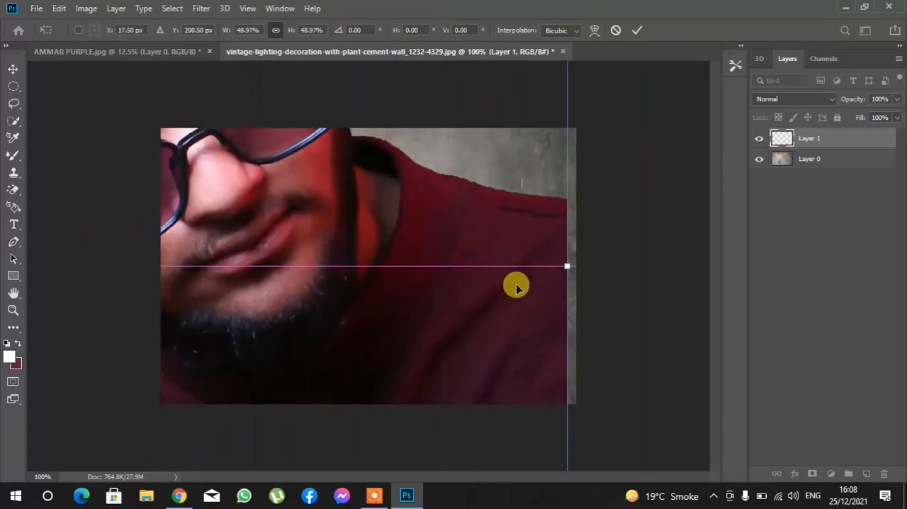
drag(566, 263, 177, 319)
drag(86, 279, 440, 298)
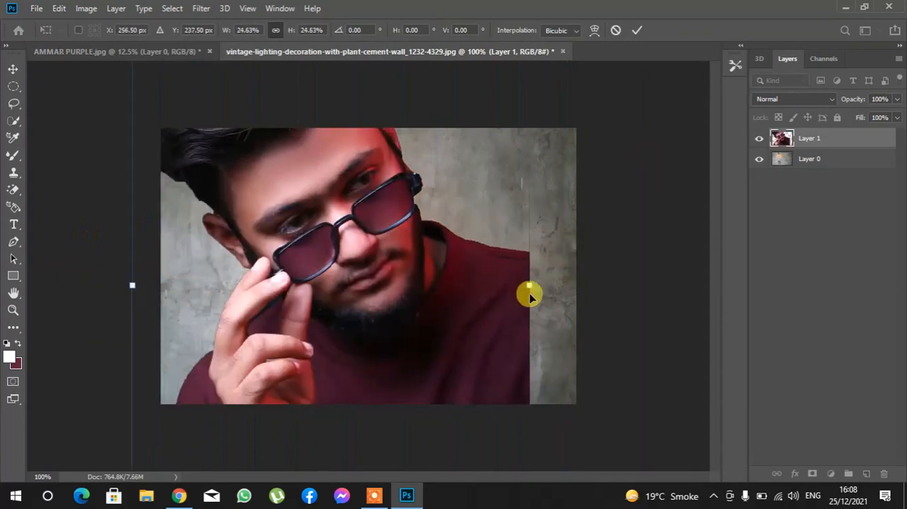
mouse_move(528, 286)
mouse_down()
mouse_move(294, 269)
mouse_move(482, 257)
mouse_move(500, 273)
mouse_move(522, 275)
mouse_up()
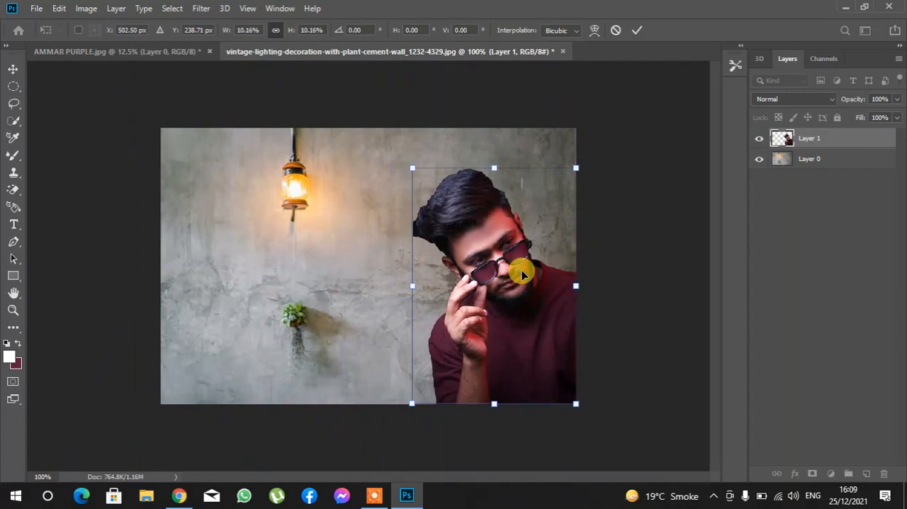
key(Return)
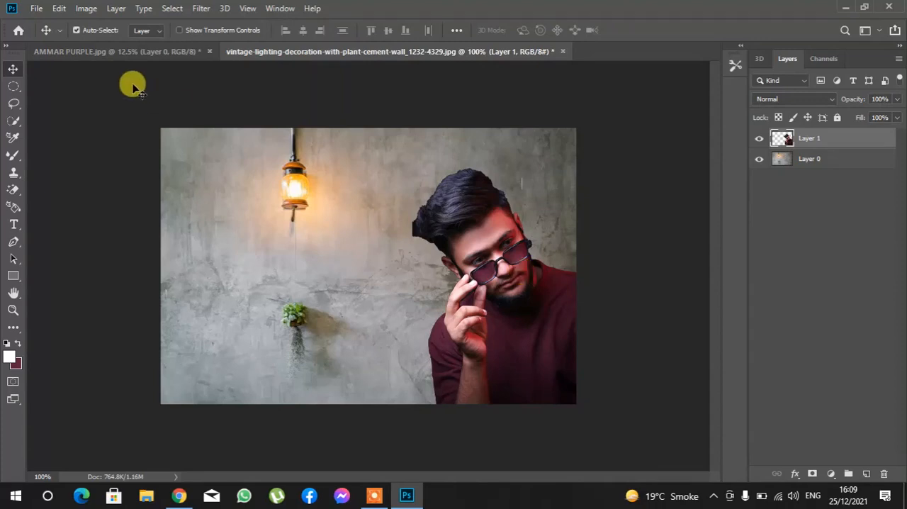
- Save the composite to the Desktop as a JPEG named "prject 1" with Maximum image quality 12
click(37, 8)
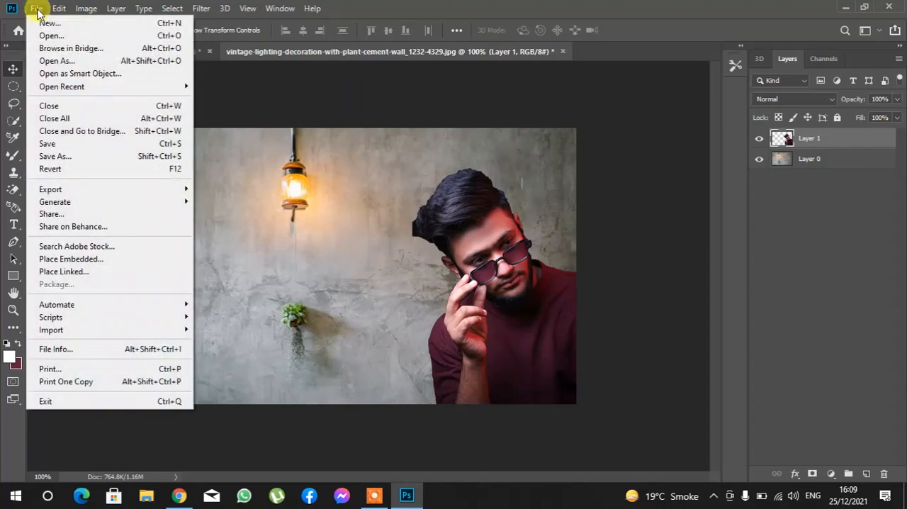
click(89, 157)
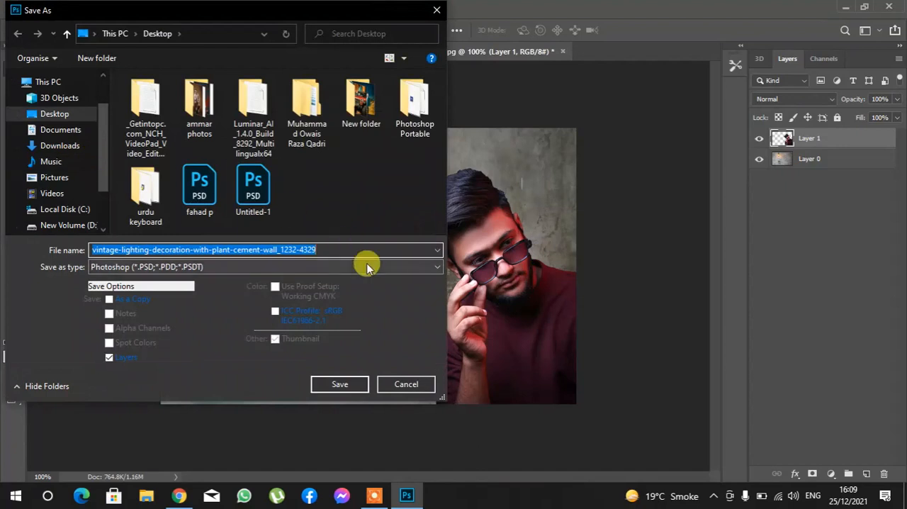
text(p)
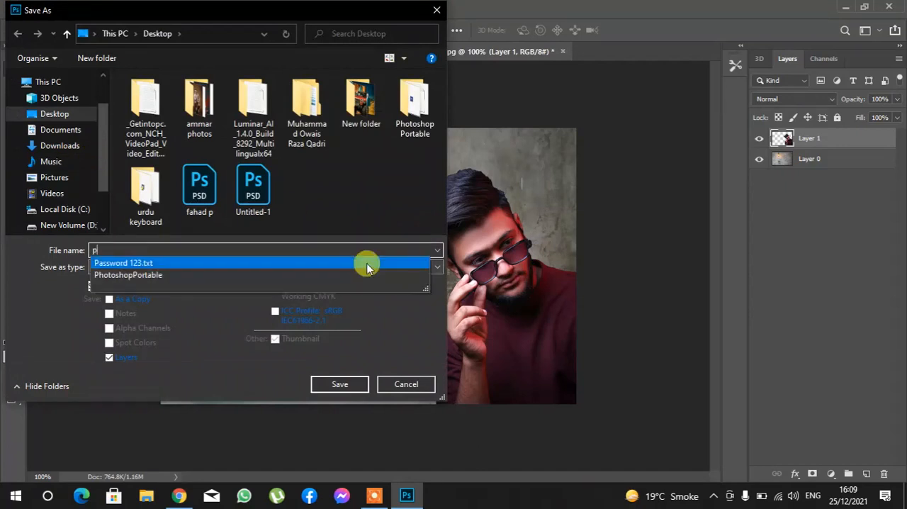
text(rje)
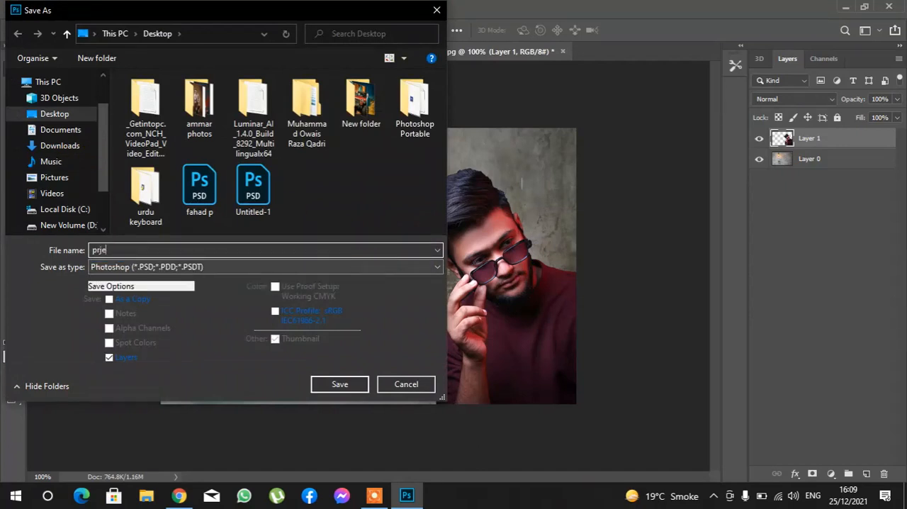
text(ct 1)
click(417, 268)
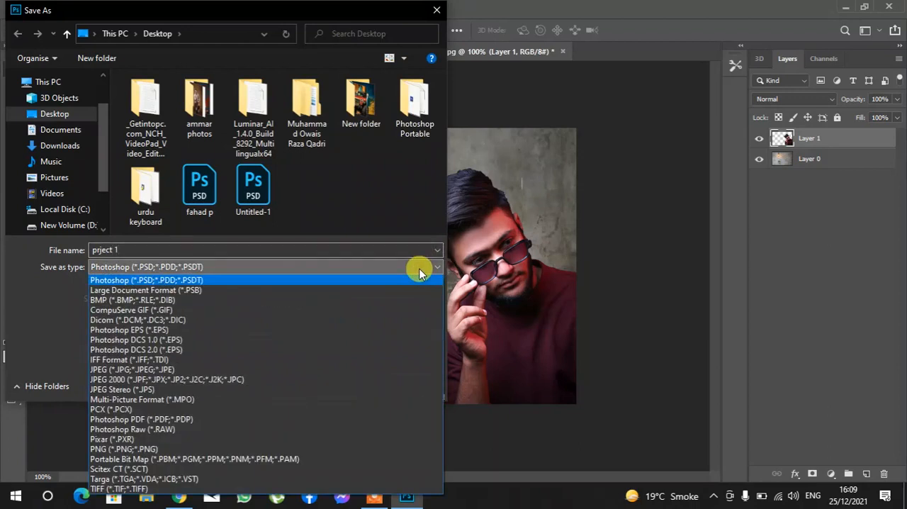
click(317, 371)
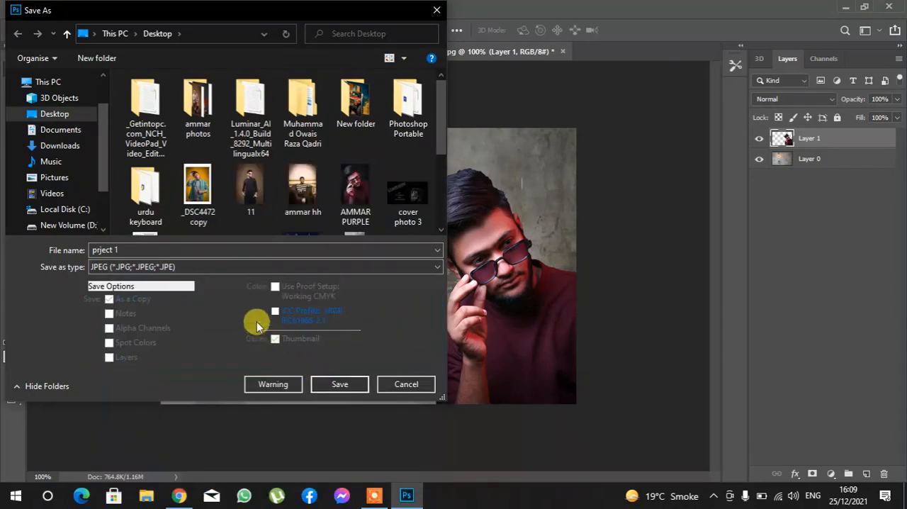
click(341, 383)
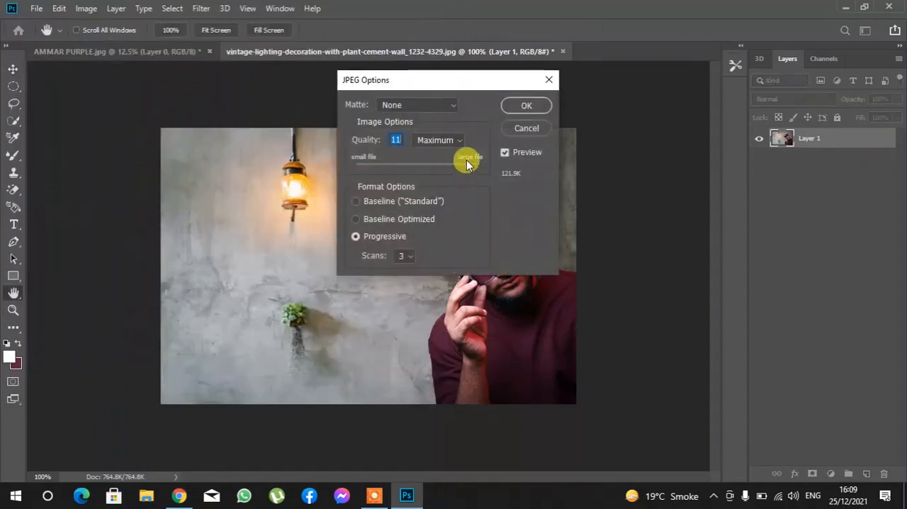
drag(468, 162, 486, 161)
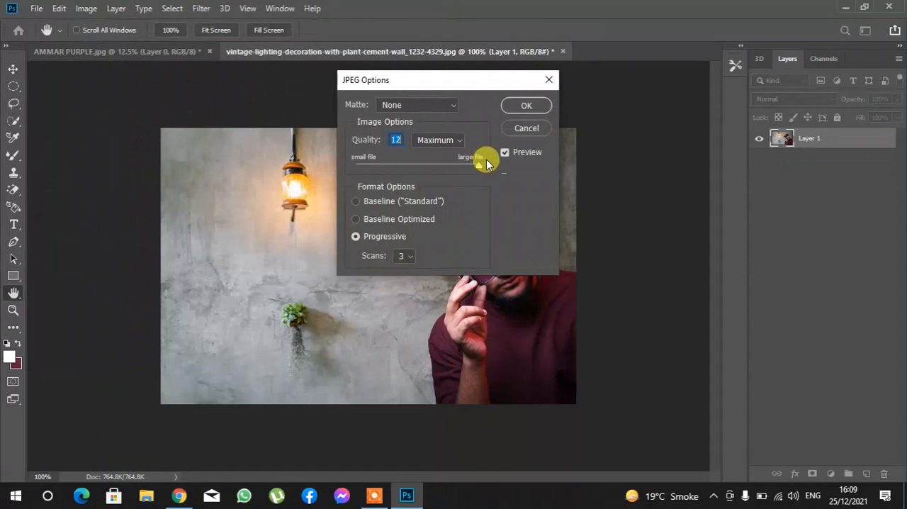
click(513, 105)
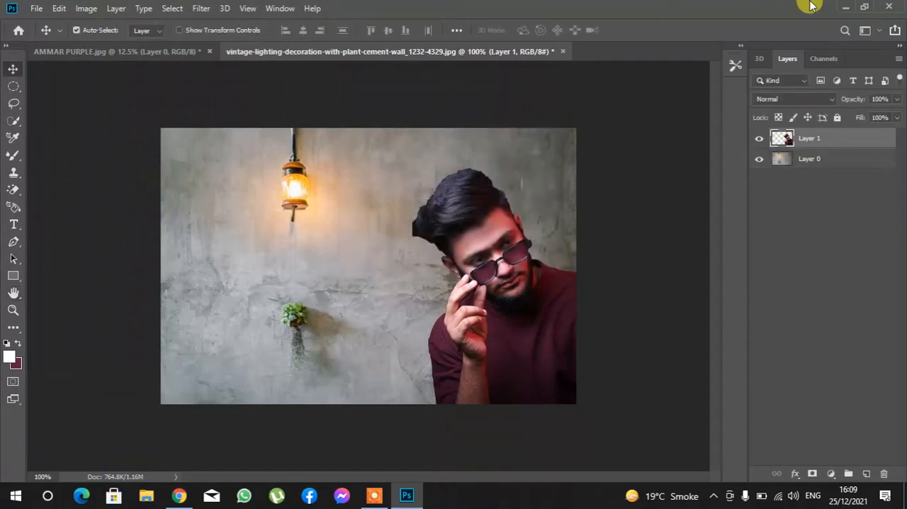
- Minimize the editor and open the saved "prject 1" image from the desktop to view it
click(841, 5)
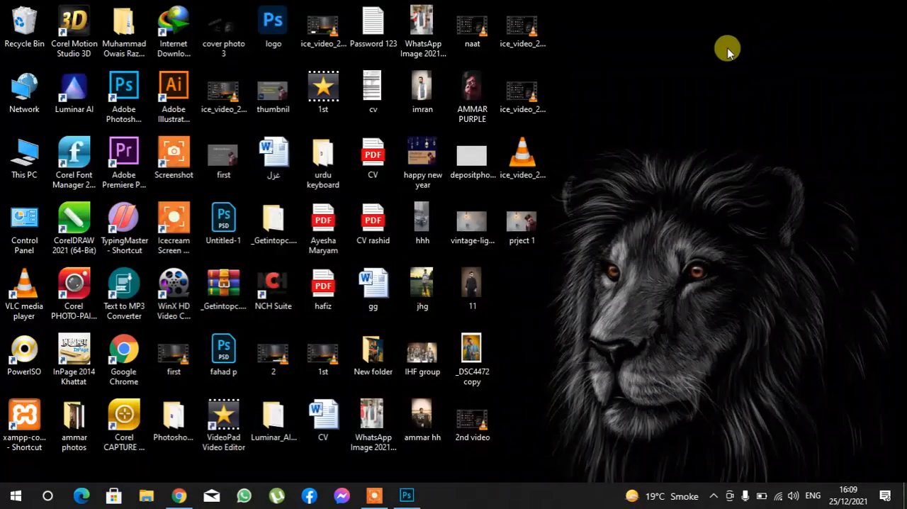
double_click(521, 218)
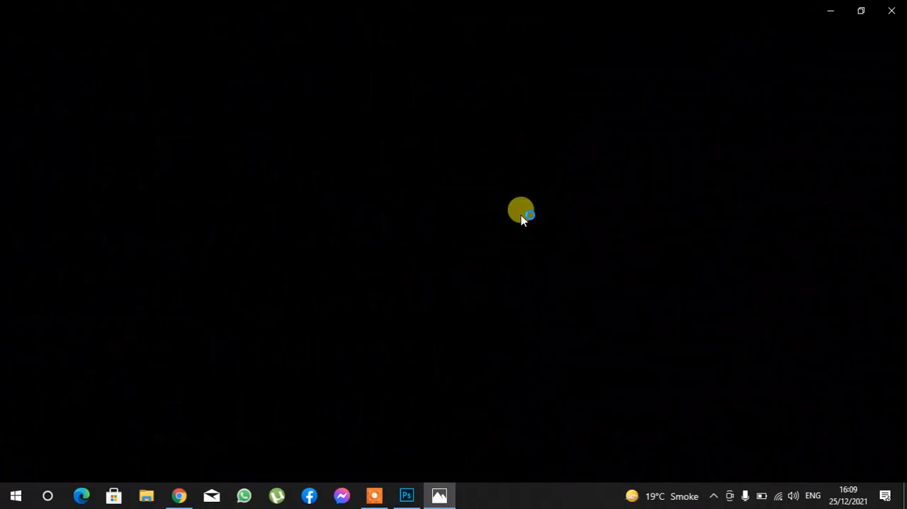